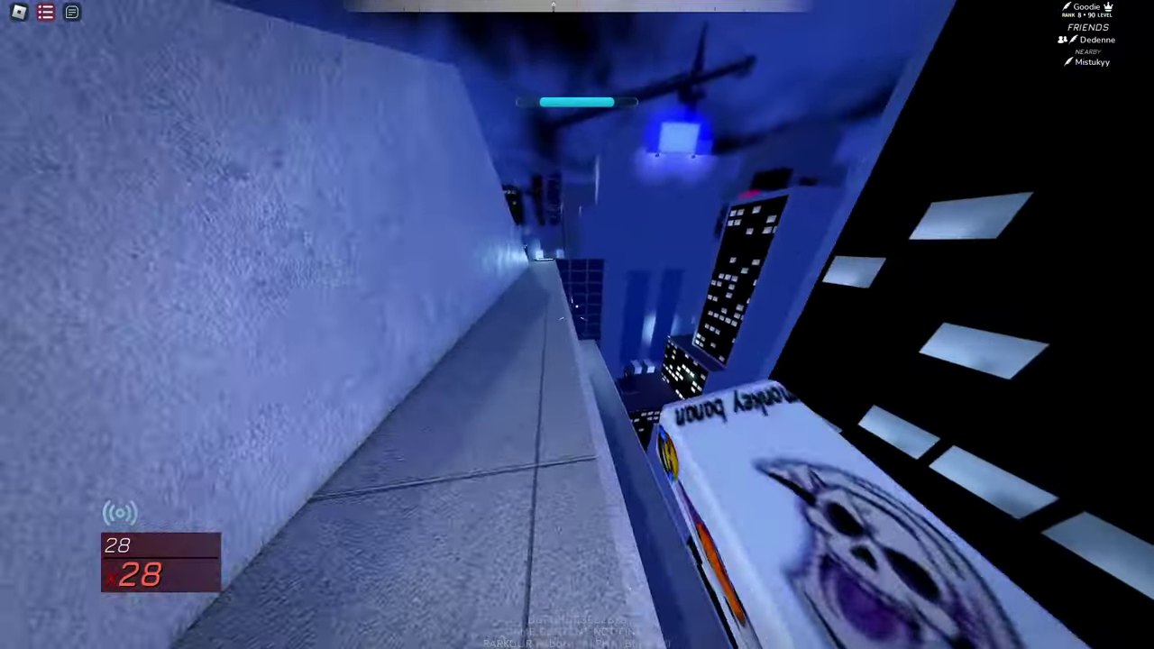
pyautogui.press('w')
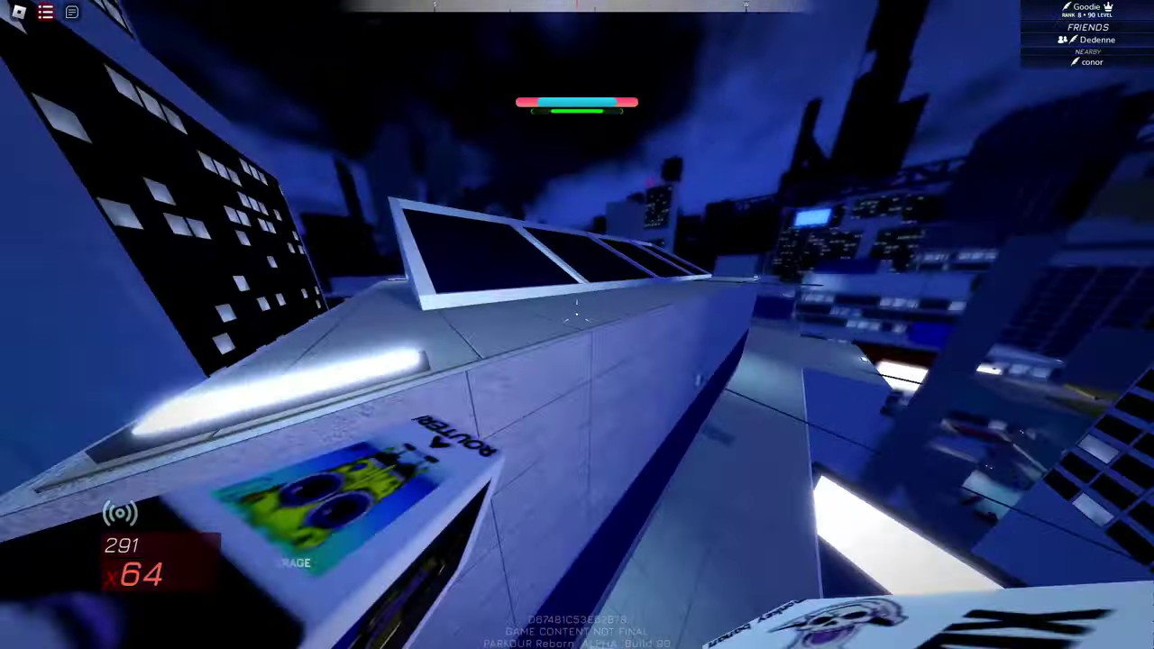
pyautogui.press('w')
pyautogui.press('w')
pyautogui.press('space')
pyautogui.press('w')
pyautogui.press('space')
pyautogui.press('space')
pyautogui.press('w')
pyautogui.press('space')
pyautogui.press('w')
pyautogui.press('w')
pyautogui.press('w')
pyautogui.press('w')
pyautogui.press('w')
pyautogui.press('w')
pyautogui.press('w')
pyautogui.press('space')
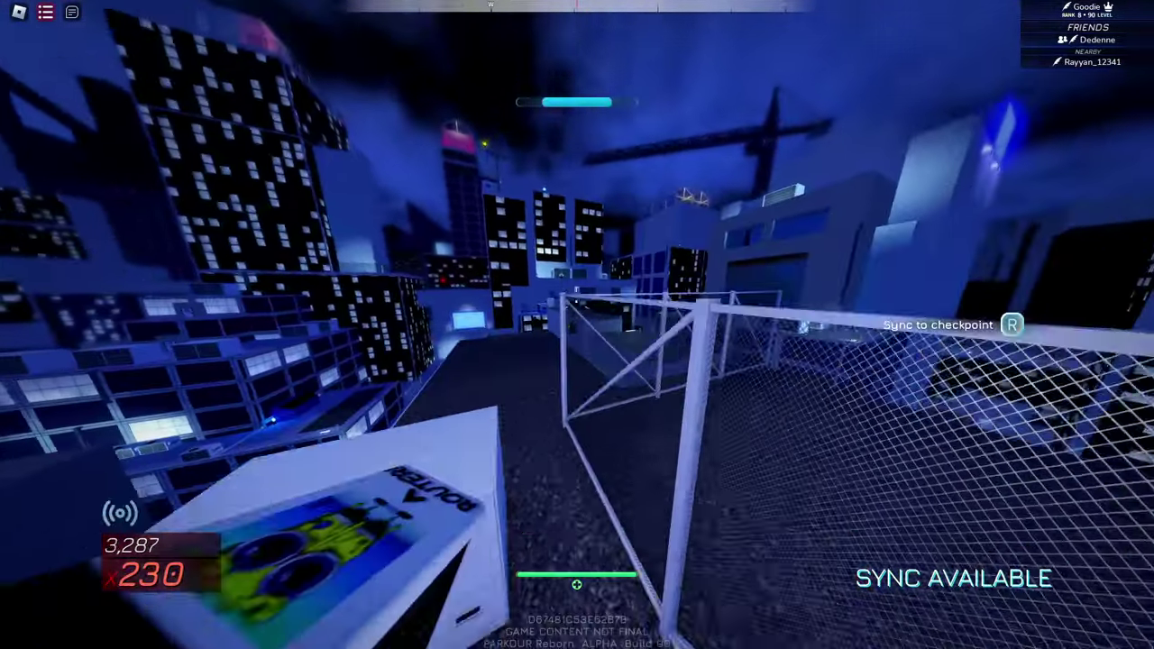
pyautogui.press('space')
pyautogui.press('space')
pyautogui.press('space')
pyautogui.press('space')
pyautogui.press('space')
pyautogui.press('space')
pyautogui.press('space')
pyautogui.press('space')
pyautogui.press('space')
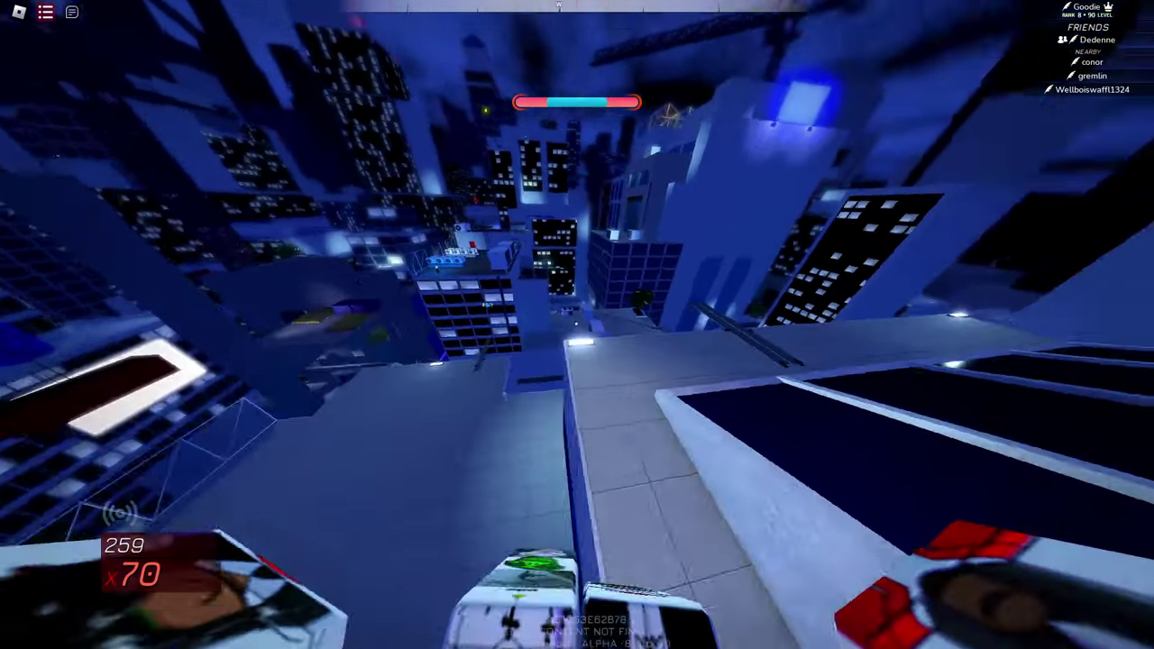
pyautogui.press('space')
pyautogui.press('space')
pyautogui.press('space')
pyautogui.press('w')
pyautogui.press('w')
pyautogui.press('w')
pyautogui.press('w')
pyautogui.press('w')
pyautogui.press('w')
pyautogui.press('w')
pyautogui.press('w')
pyautogui.press('w')
pyautogui.press('w')
pyautogui.press('w')
pyautogui.press('w')
pyautogui.press('space')
pyautogui.press('w')
pyautogui.press('w')
pyautogui.press('w')
pyautogui.press('space')
pyautogui.press('space')
pyautogui.press('w')
pyautogui.press('w')
pyautogui.press('w')
pyautogui.press('w')
pyautogui.press('w')
pyautogui.press('w')
pyautogui.press('w')
pyautogui.press('w')
pyautogui.press('w')
pyautogui.press('w')
pyautogui.press('space')
pyautogui.press('w')
pyautogui.press('w')
pyautogui.press('space')
pyautogui.press('w')
pyautogui.press('w')
pyautogui.press('space')
pyautogui.press('w')
pyautogui.press('w')
pyautogui.press('space')
pyautogui.press('w')
pyautogui.press('space')
pyautogui.press('space')
pyautogui.press('space')
pyautogui.press('space')
pyautogui.press('space')
pyautogui.press('space')
pyautogui.press('space')
pyautogui.press('space')
pyautogui.press('space')
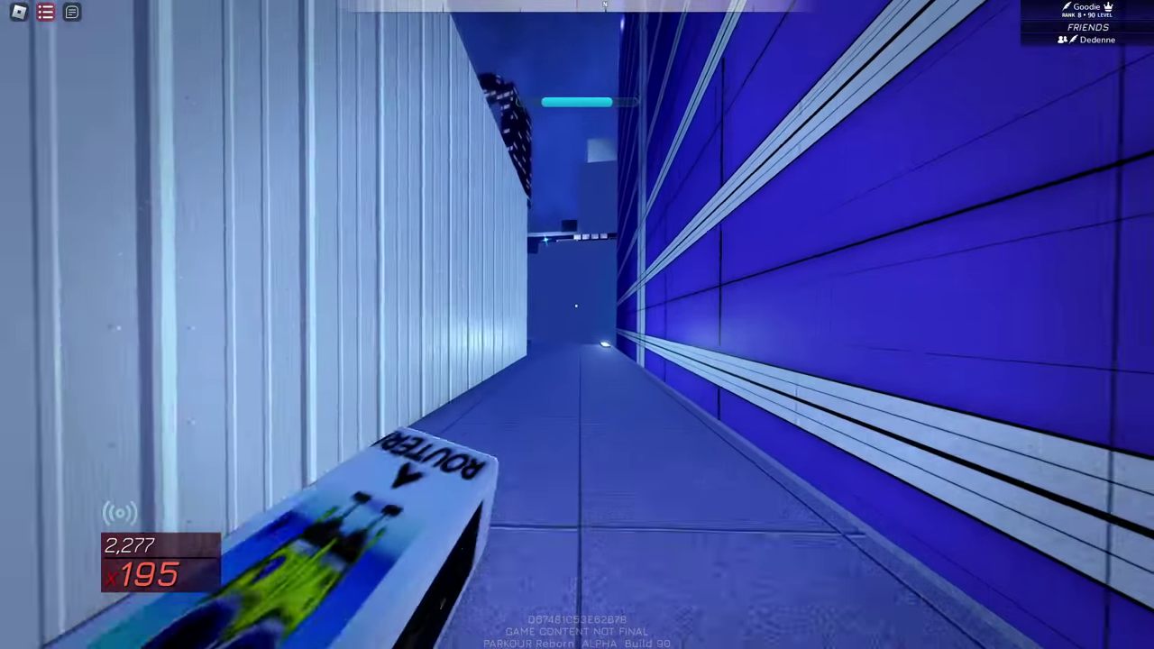
pyautogui.press('space')
pyautogui.press('space')
pyautogui.press('w')
pyautogui.press('w')
pyautogui.press('w')
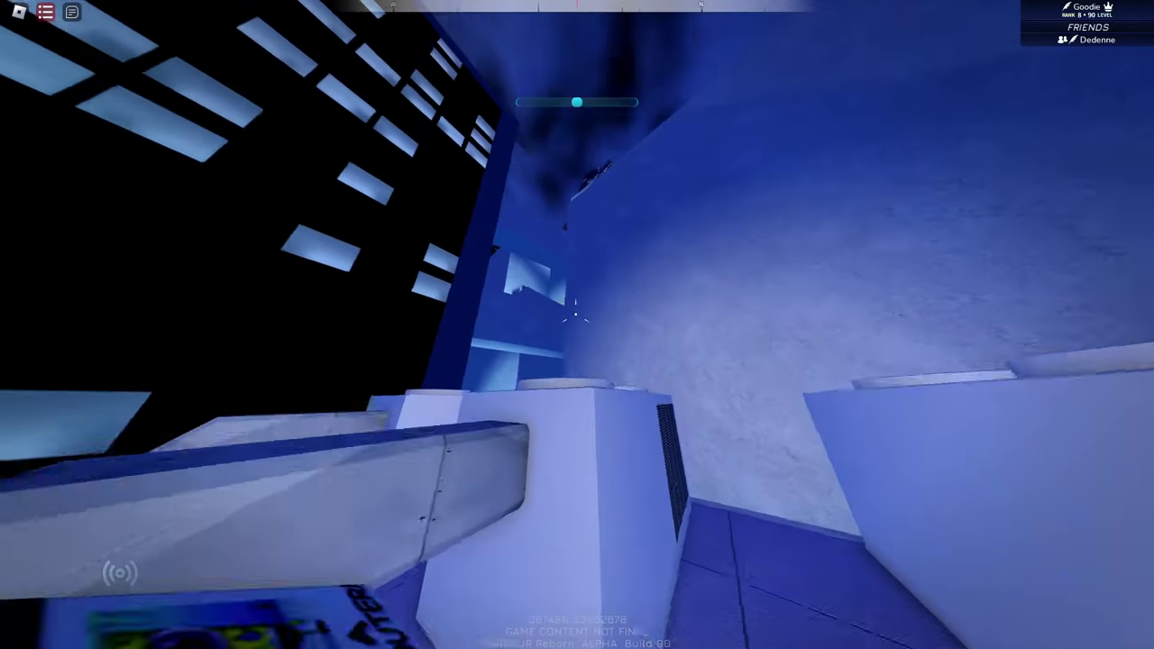